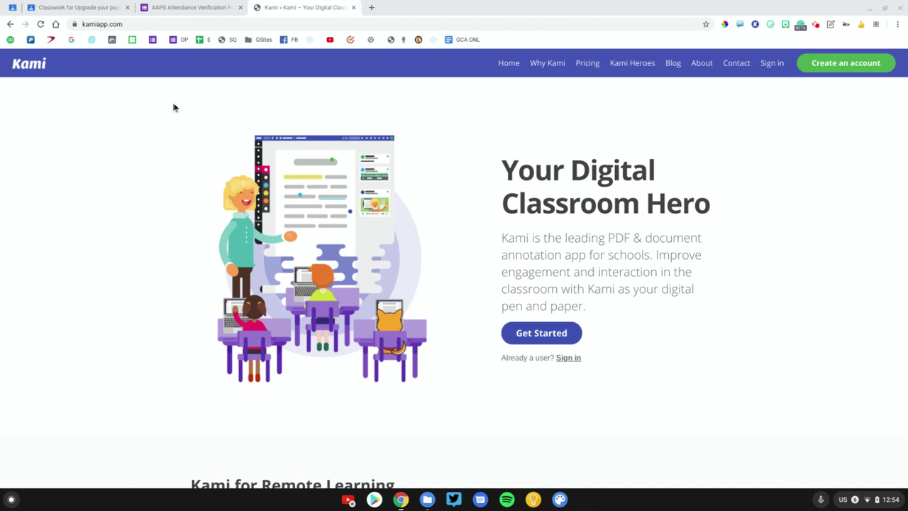
# Step: Switch to the Google Classroom class and start a new Kami assignment titled "Match the terms"
pyautogui.click(12, 9)
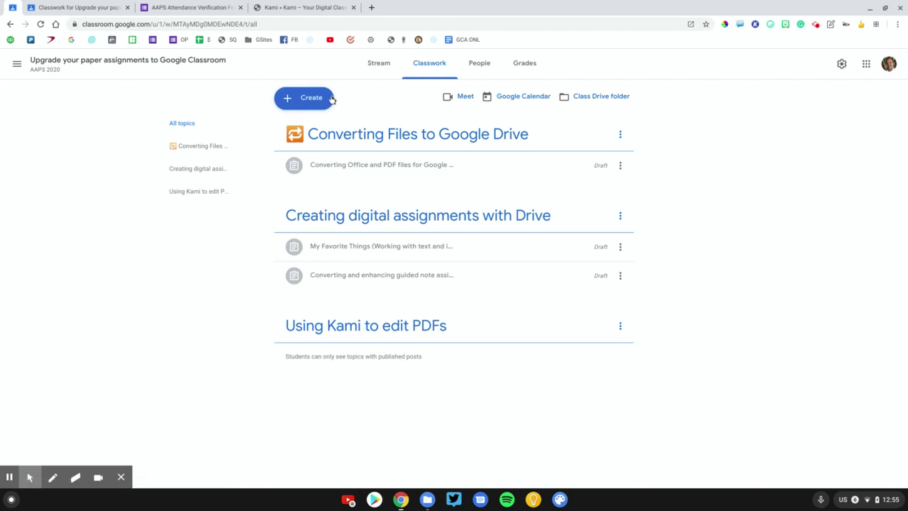
pyautogui.click(306, 98)
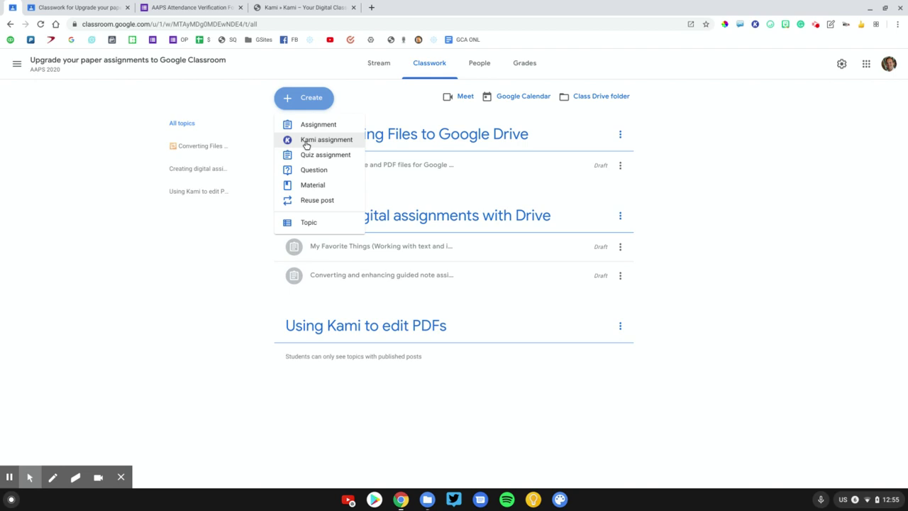
pyautogui.click(306, 142)
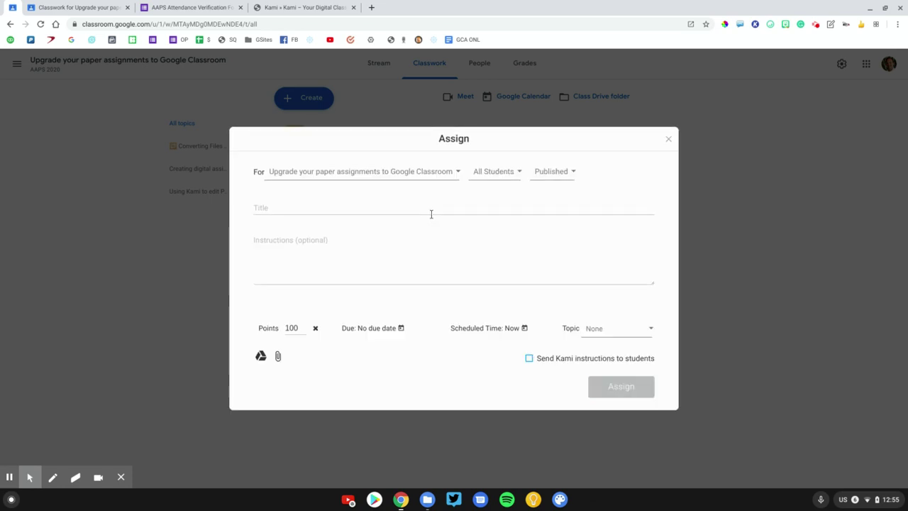
pyautogui.click(273, 207)
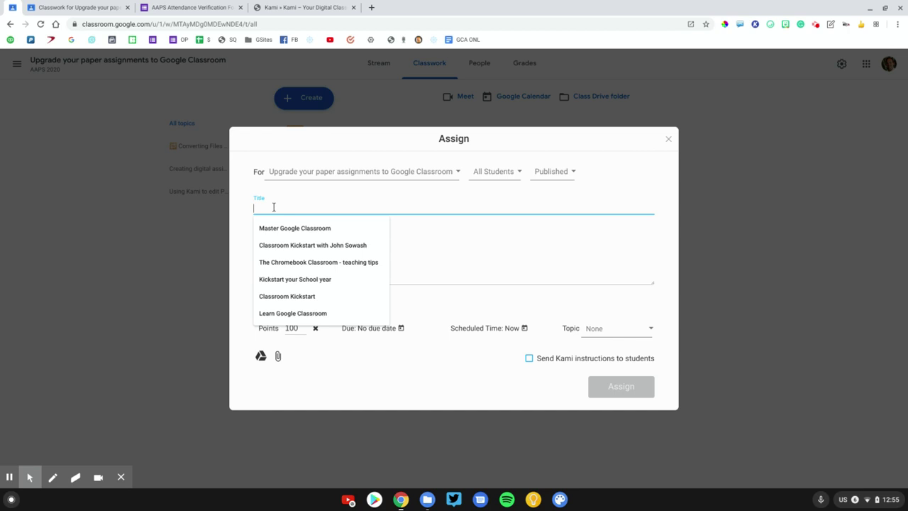
pyautogui.write('Match th')
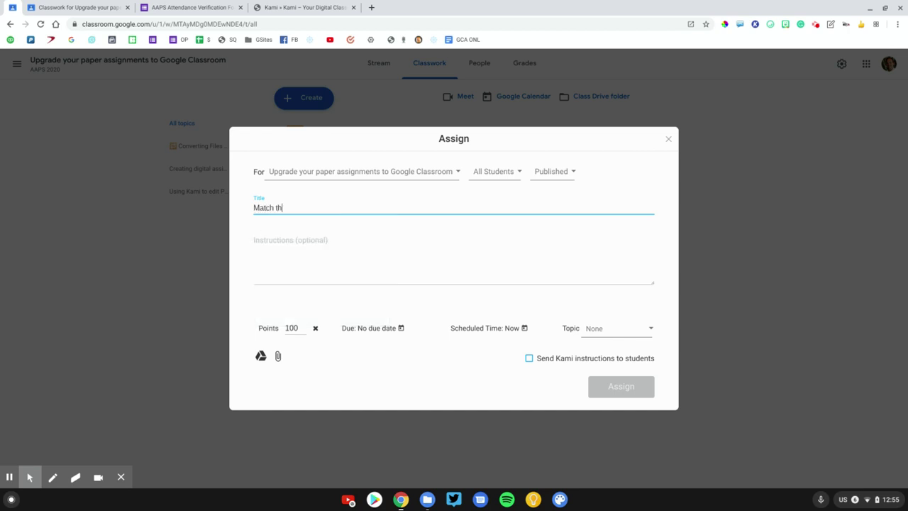
pyautogui.write('e terms')
pyautogui.click(282, 252)
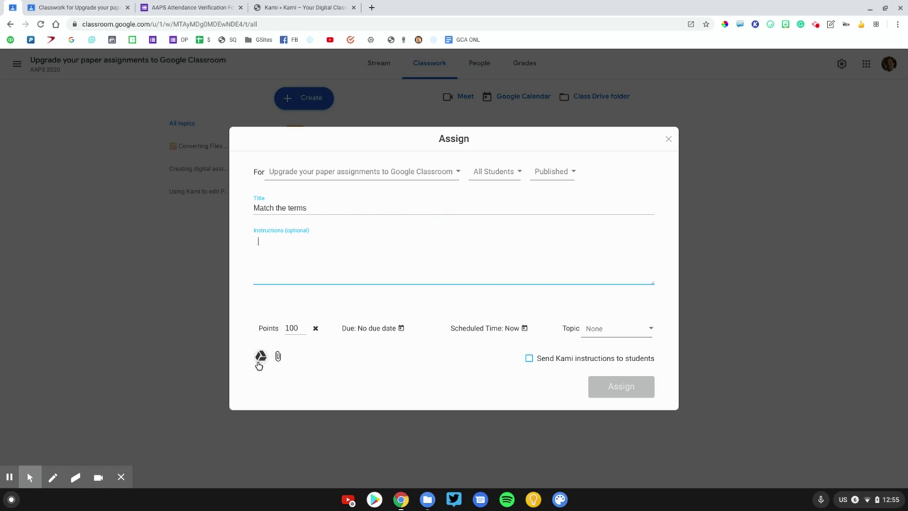
# Step: Attach mathsymbolsmatching.pdf from the Downloads folder to the Kami assignment
pyautogui.click(278, 356)
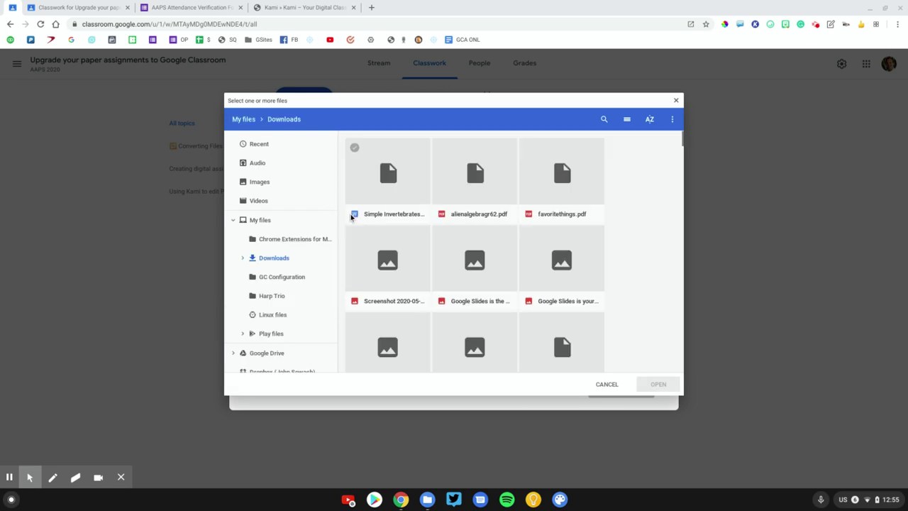
pyautogui.scroll(-4, 472, 244)
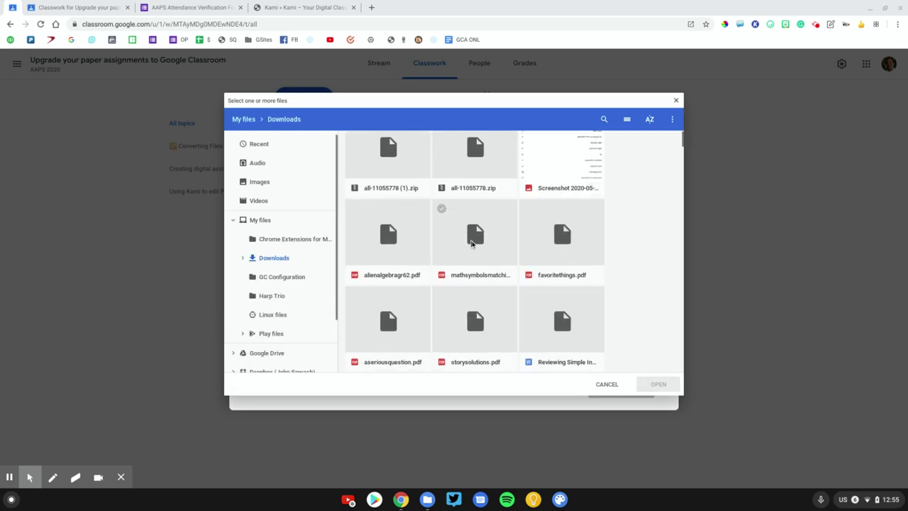
pyautogui.doubleClick(472, 241)
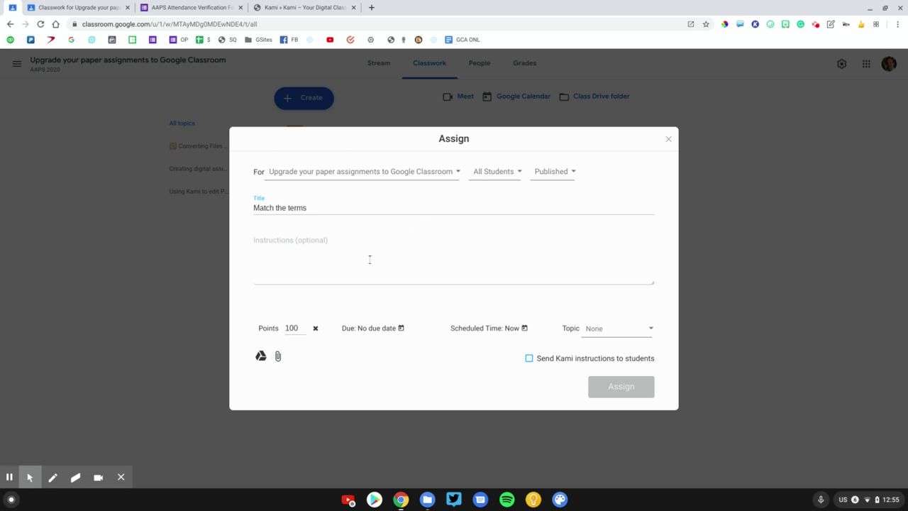
pyautogui.click(290, 180)
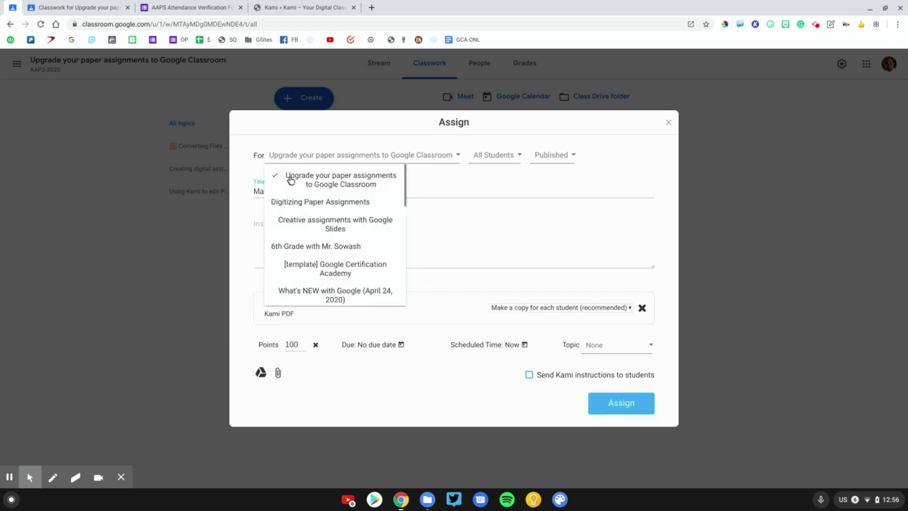
pyautogui.click(305, 182)
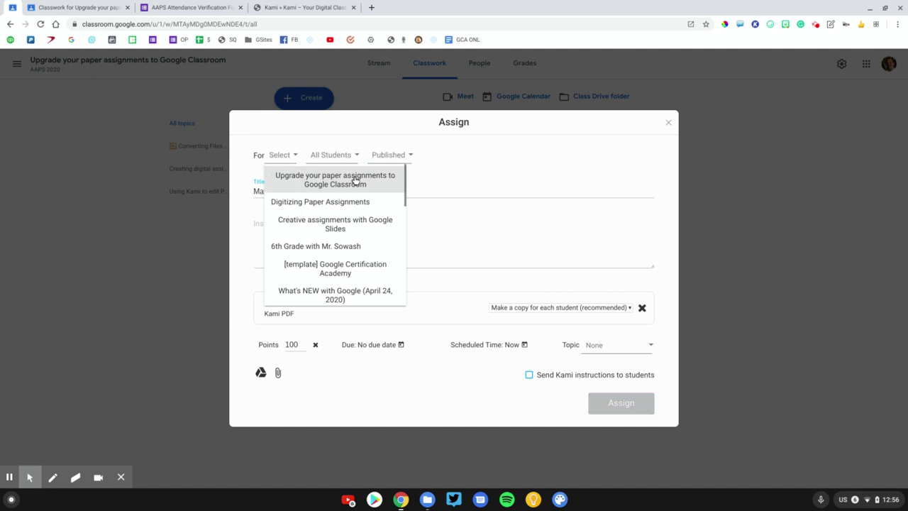
pyautogui.click(355, 180)
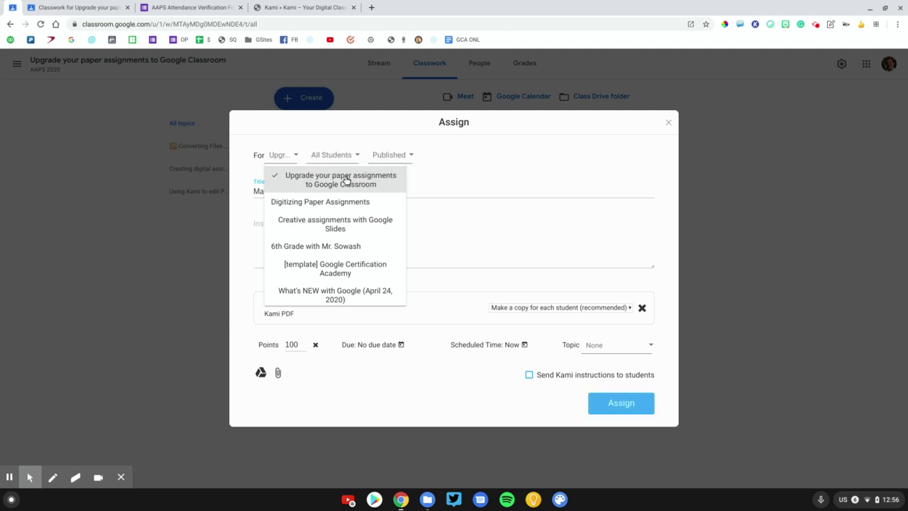
# Step: Try to set the assignment's topic to "Using Kami to edit PDFs"
pyautogui.click(587, 344)
pyautogui.click(586, 344)
pyautogui.click(588, 344)
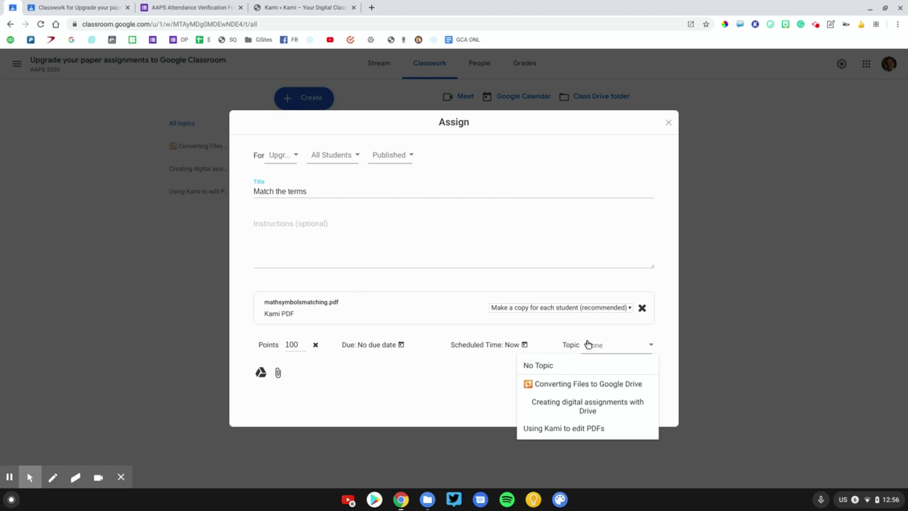
pyautogui.click(560, 428)
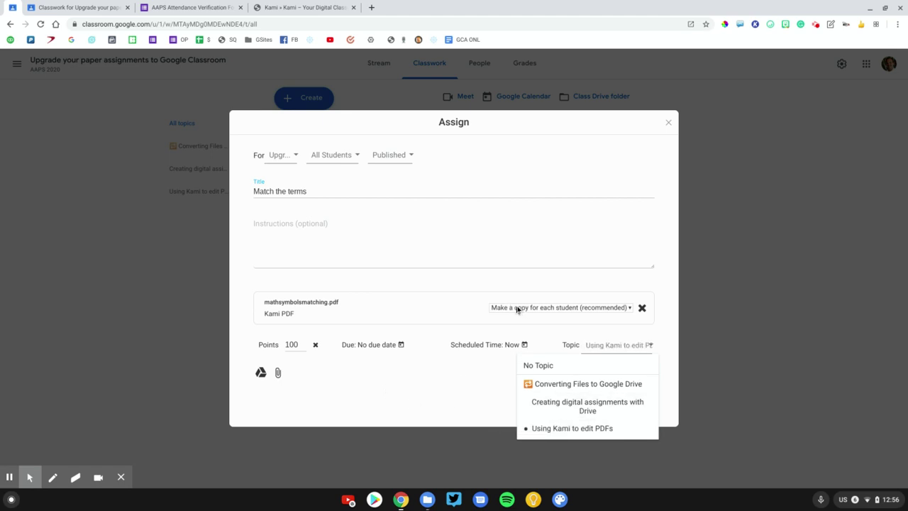
pyautogui.click(557, 429)
pyautogui.click(454, 401)
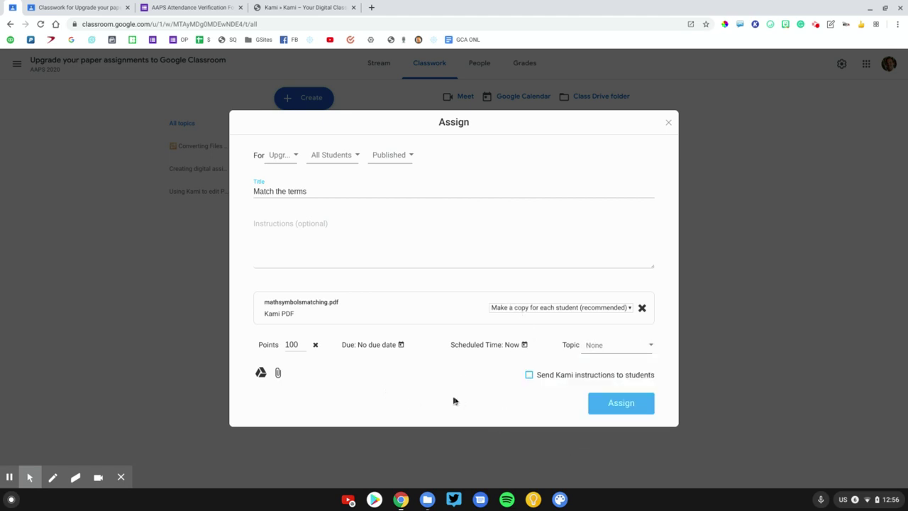
# Step: Assign the "Match the terms" Kami assignment to all students in the class
pyautogui.click(623, 409)
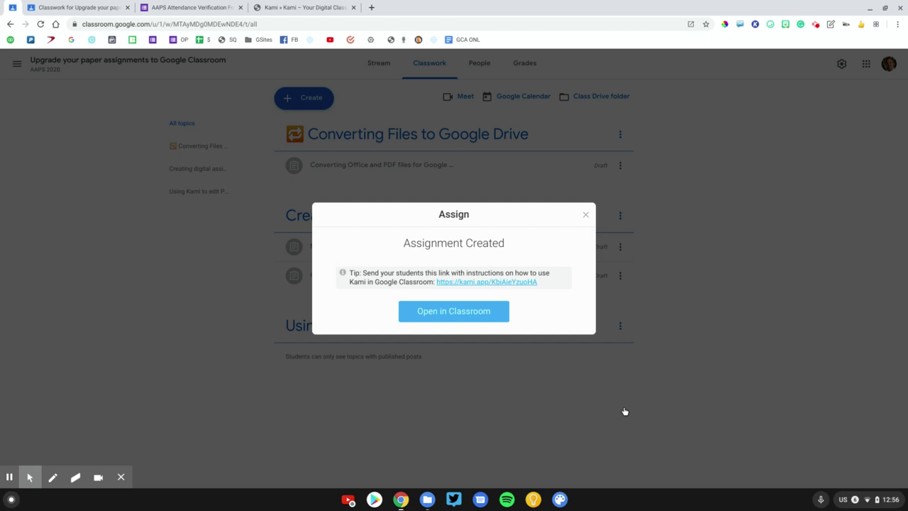
# Step: Switch to the student's browser window and open the new "Match the terms" worksheet from the class's classwork in Kami
pyautogui.press('F5')
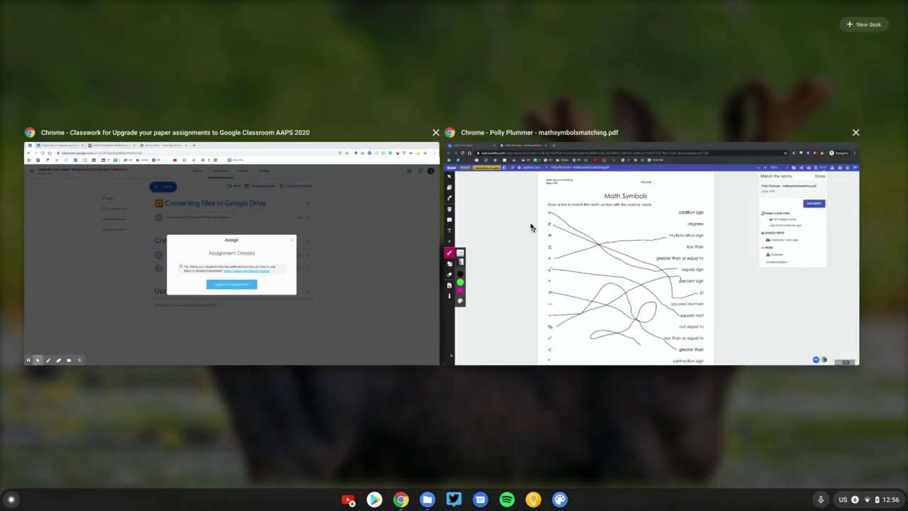
pyautogui.click(530, 227)
pyautogui.click(67, 7)
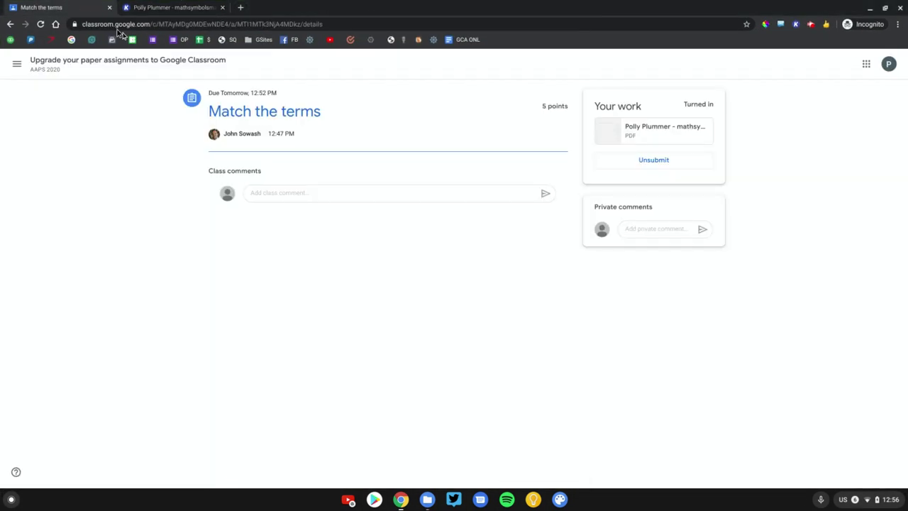
pyautogui.click(142, 61)
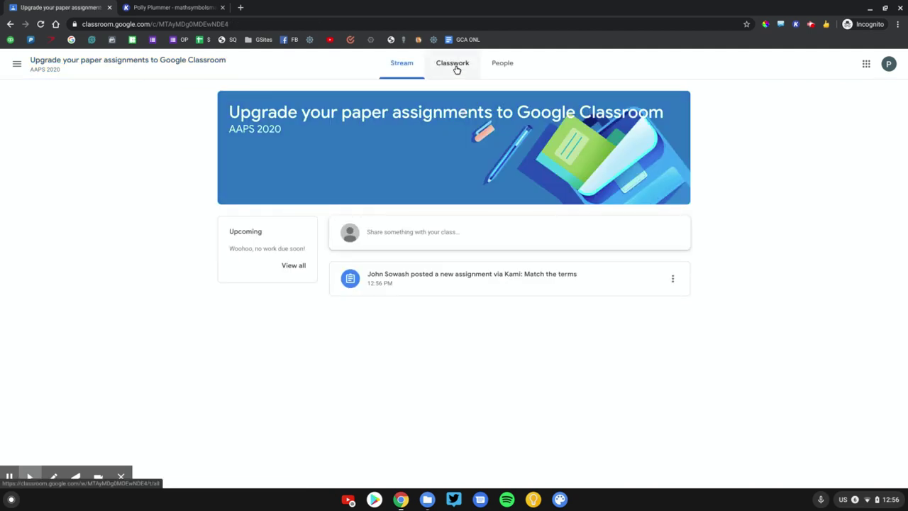
pyautogui.click(456, 68)
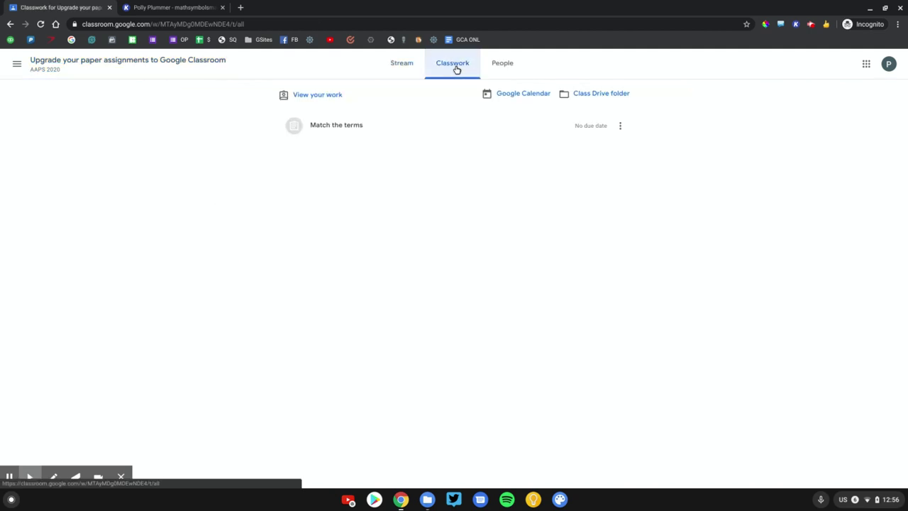
pyautogui.click(350, 125)
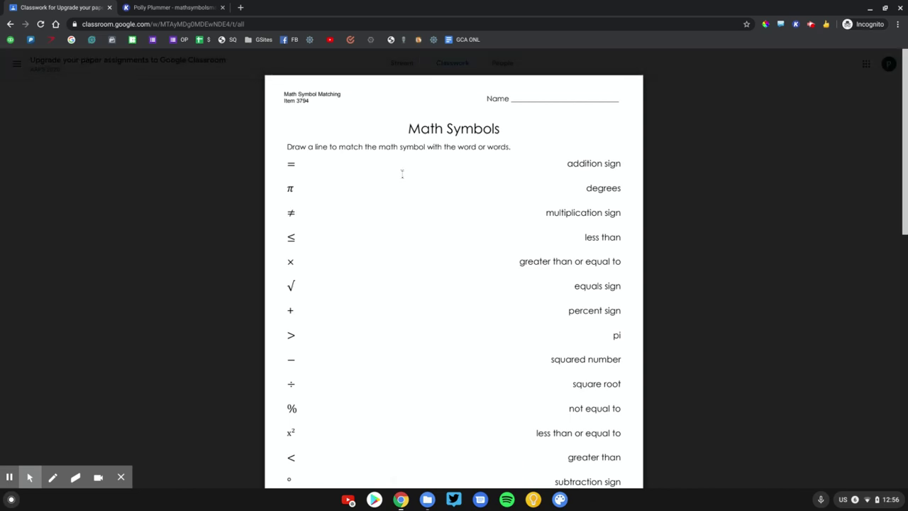
pyautogui.moveTo(425, 75)
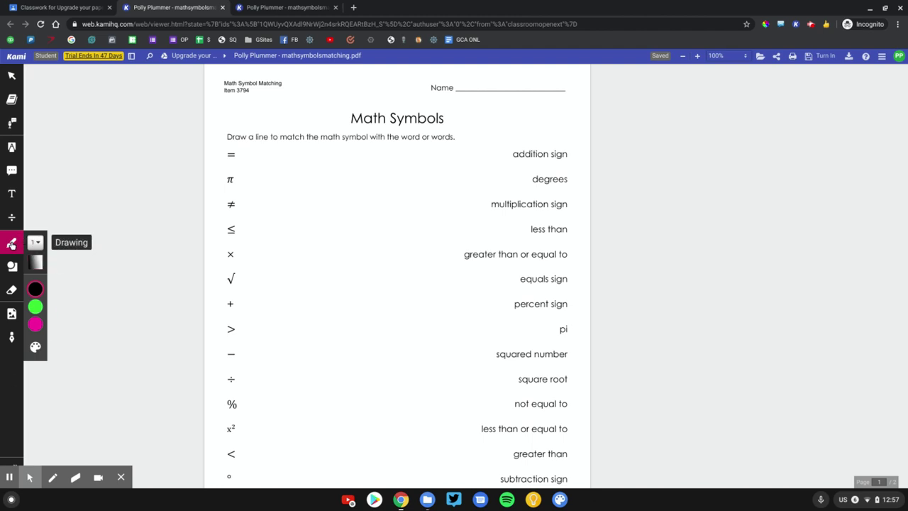
# Step: Draw green freehand lines of thickness 6 matching = to "equals sign", π to "pi" and + to "addition sign"
pyautogui.moveTo(31, 289)
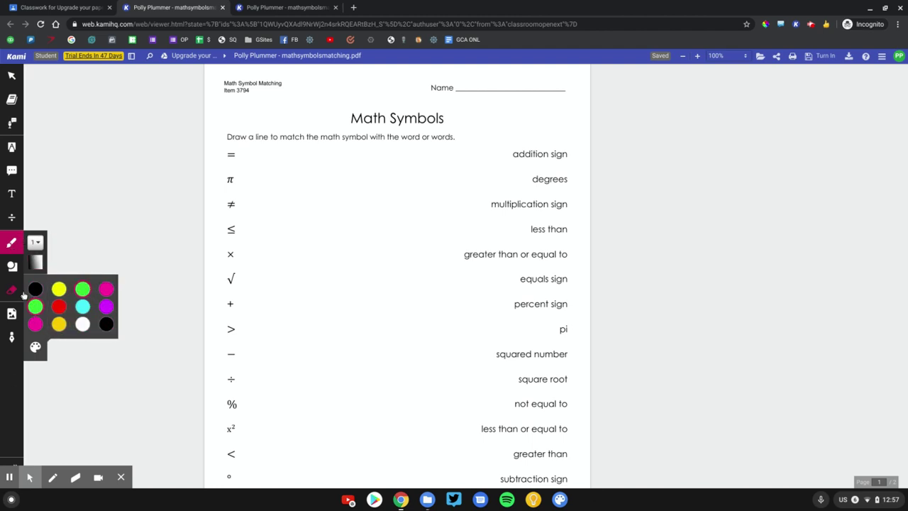
pyautogui.click(34, 242)
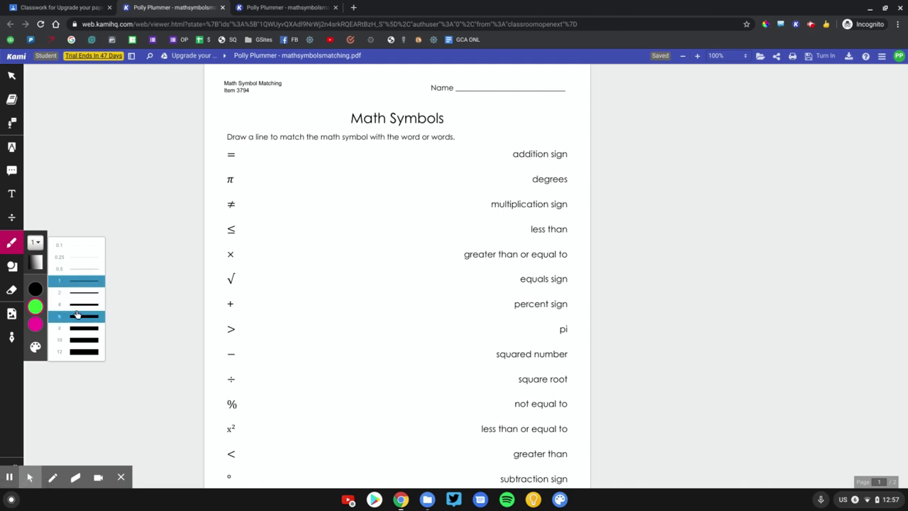
pyautogui.click(76, 316)
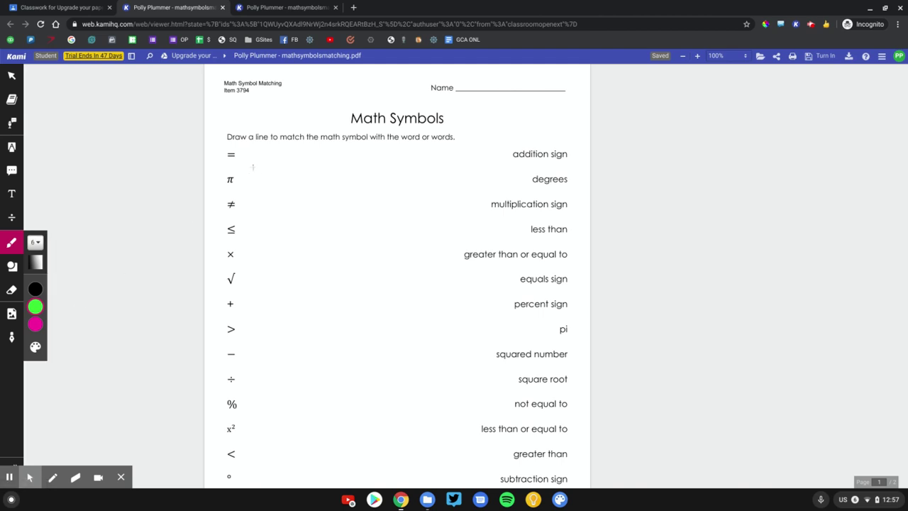
pyautogui.moveTo(238, 151)
pyautogui.mouseDown()
pyautogui.moveTo(386, 251)
pyautogui.moveTo(509, 278)
pyautogui.mouseUp()
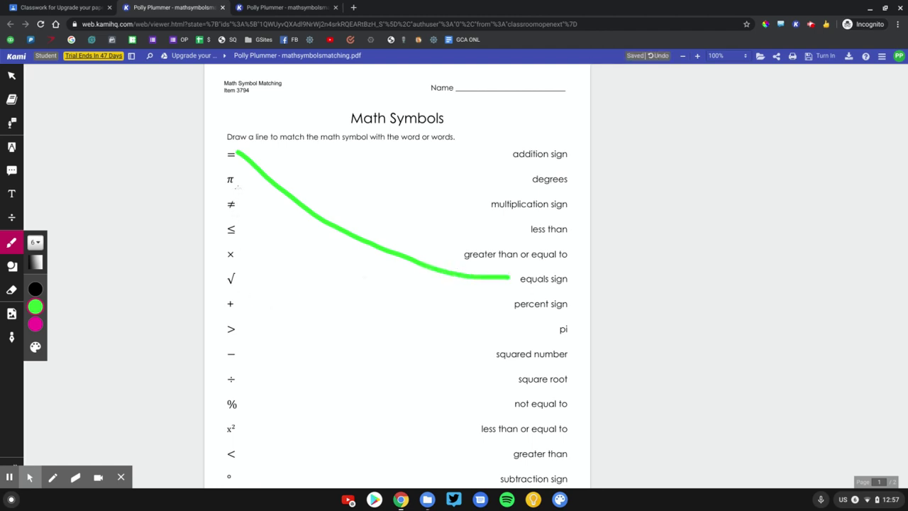
pyautogui.moveTo(236, 183)
pyautogui.mouseDown()
pyautogui.moveTo(453, 311)
pyautogui.moveTo(553, 329)
pyautogui.mouseUp()
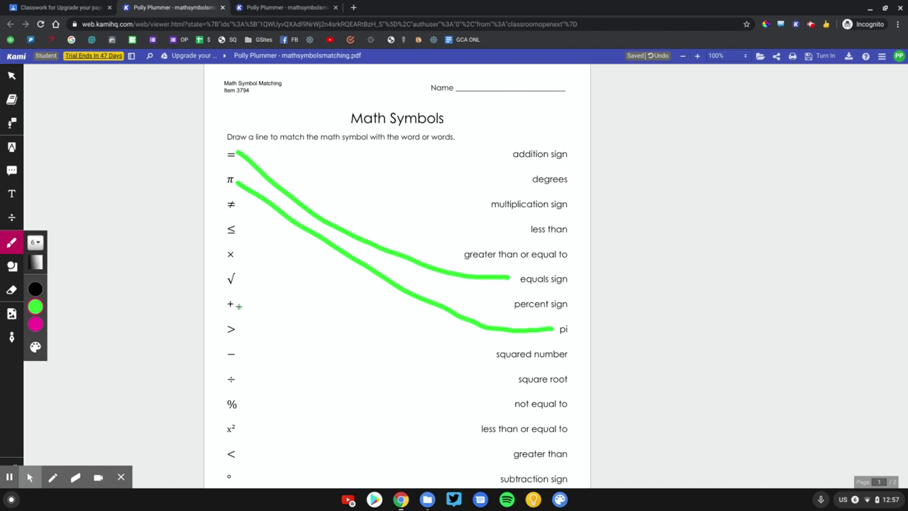
pyautogui.moveTo(238, 307)
pyautogui.mouseDown()
pyautogui.moveTo(440, 216)
pyautogui.moveTo(487, 168)
pyautogui.moveTo(520, 163)
pyautogui.mouseUp()
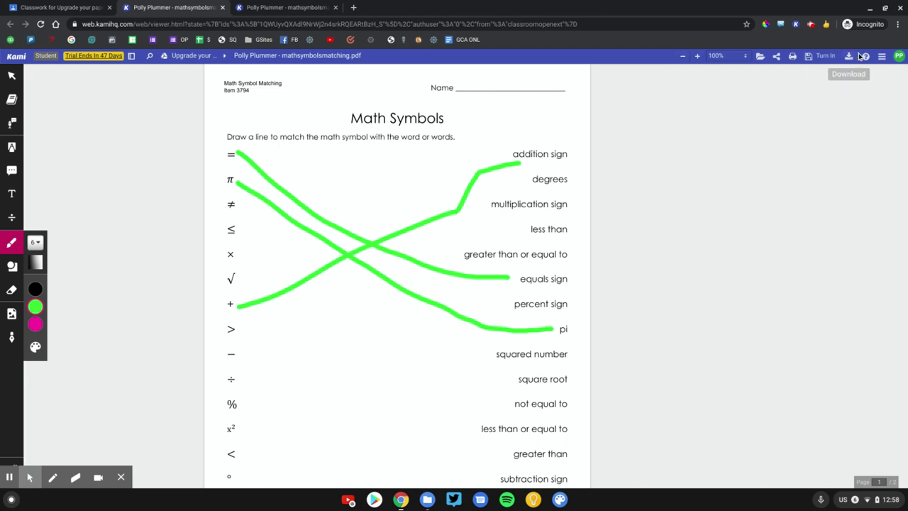
# Step: Turn in the completed Math Symbols worksheet from Kami
pyautogui.click(824, 59)
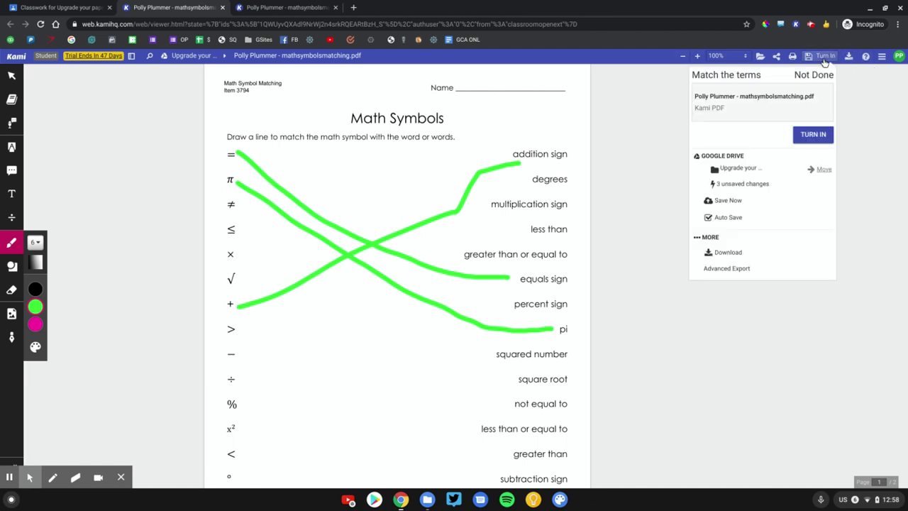
pyautogui.click(811, 137)
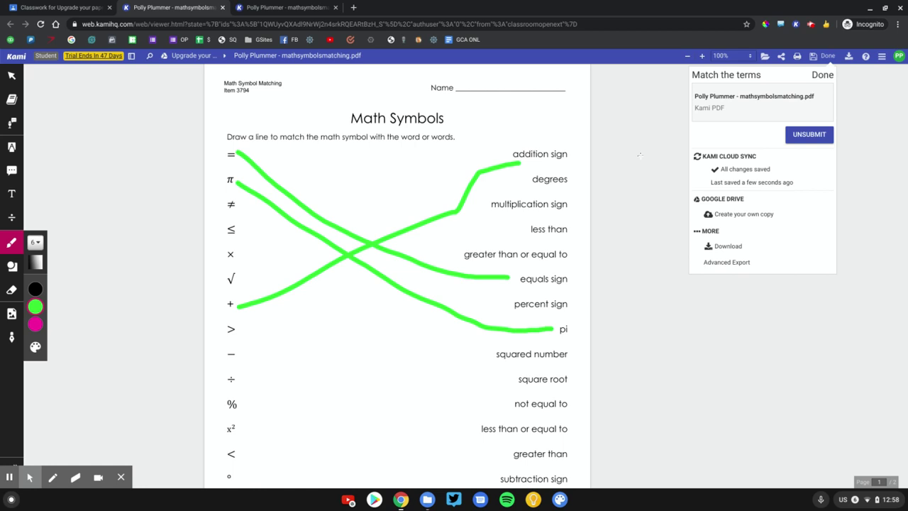
# Step: Switch back to the teacher's Classroom window and open the student's turned-in worksheet for "Match the terms"
pyautogui.press('F5')
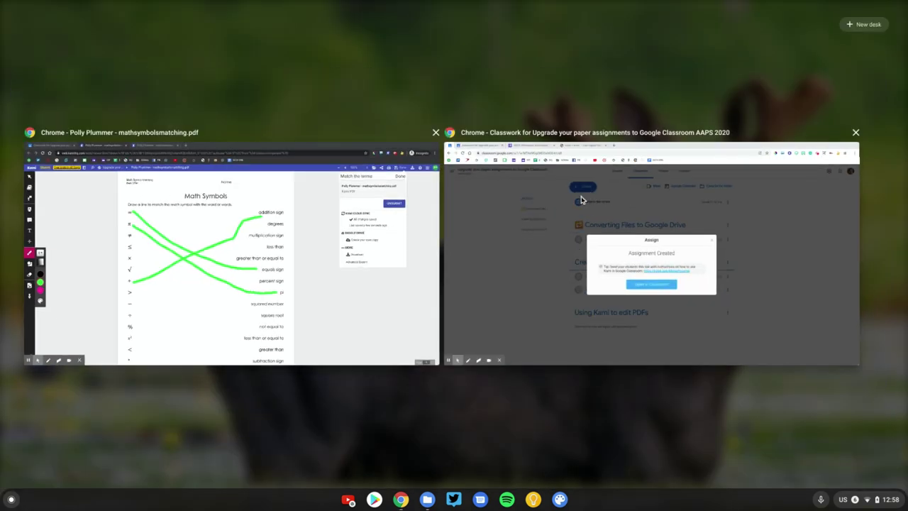
pyautogui.click(559, 228)
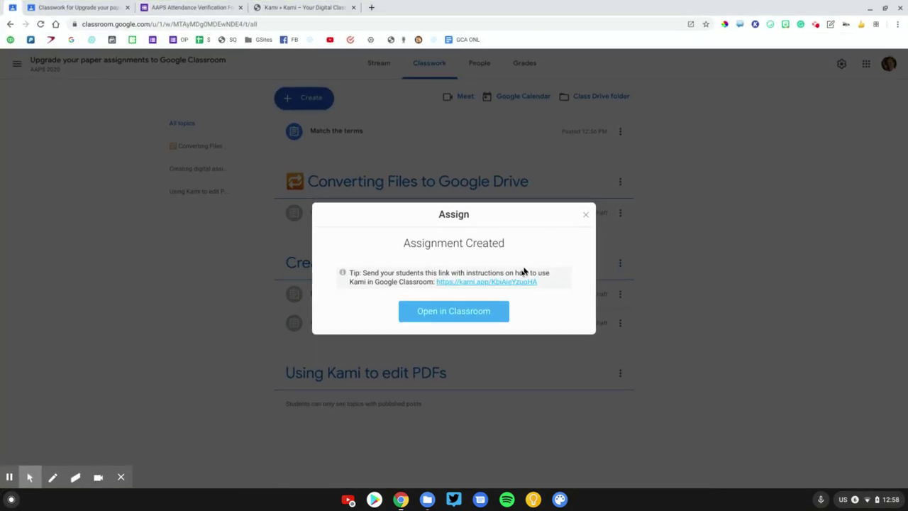
pyautogui.click(586, 215)
pyautogui.click(356, 134)
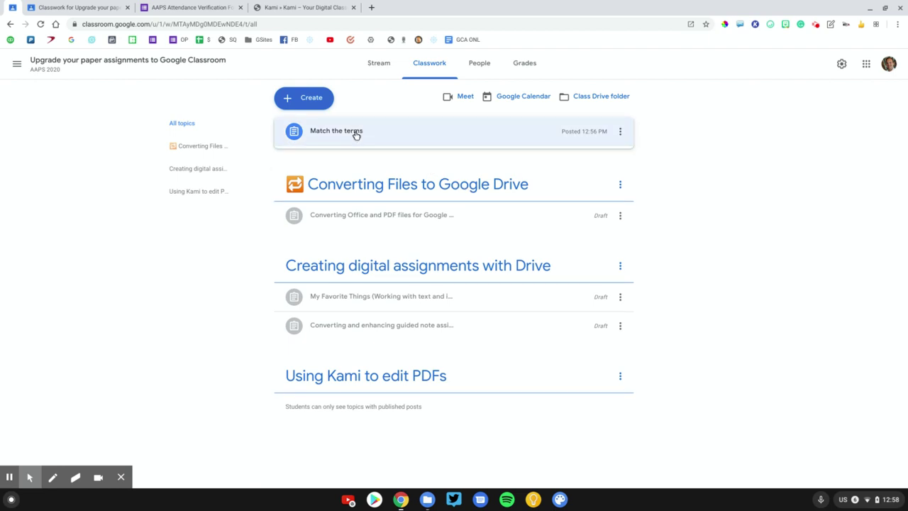
pyautogui.click(326, 262)
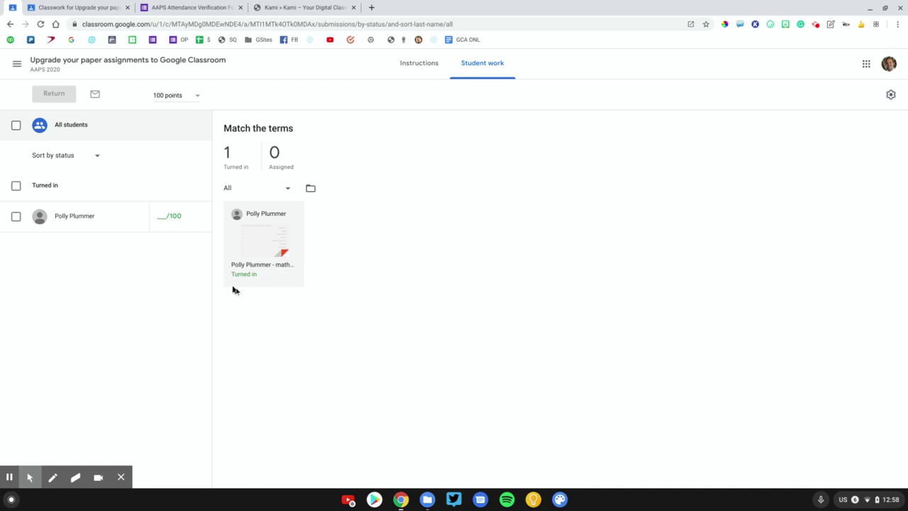
pyautogui.click(262, 250)
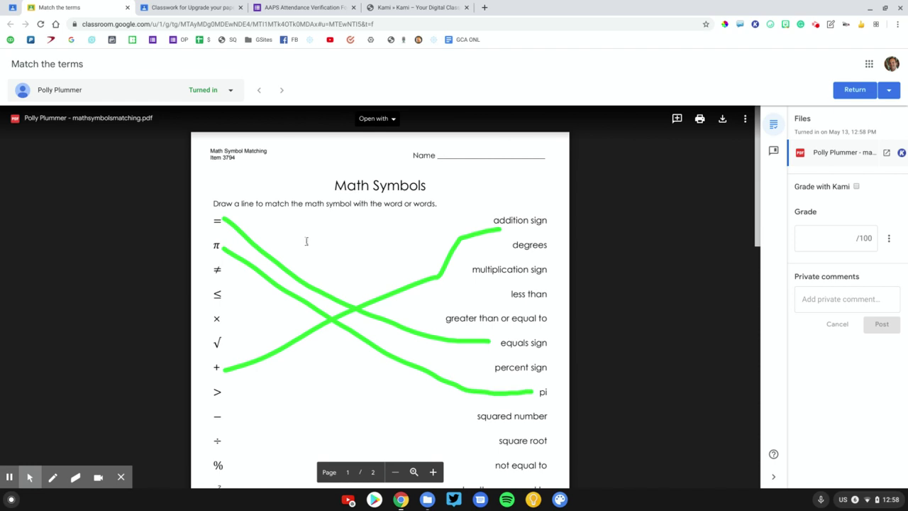
# Step: Highlight the "addition sign" answer on the worksheet and post the comment "please revise" on it
pyautogui.click(676, 119)
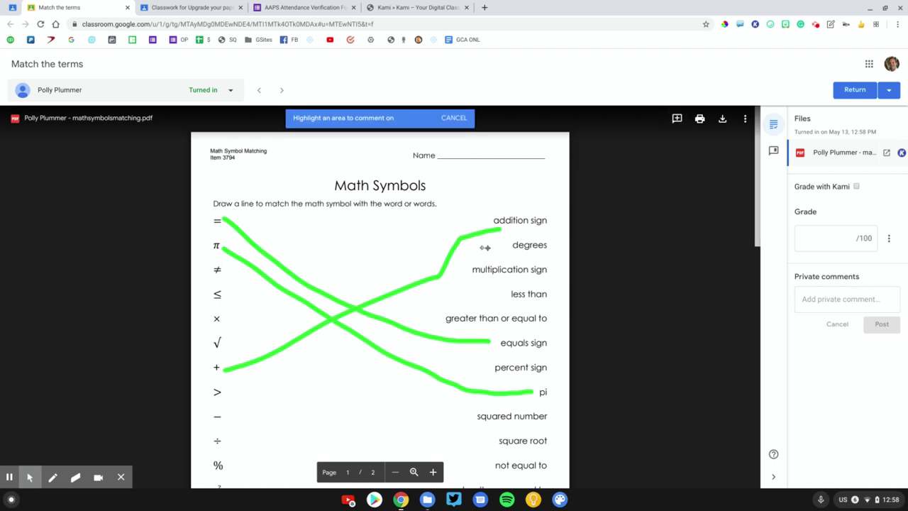
pyautogui.moveTo(448, 199); pyautogui.dragTo(558, 237)
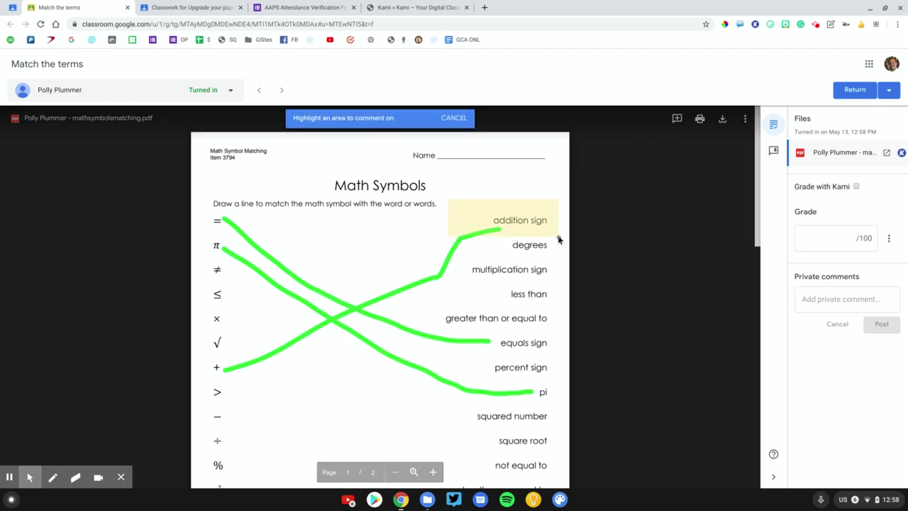
pyautogui.write('above and')
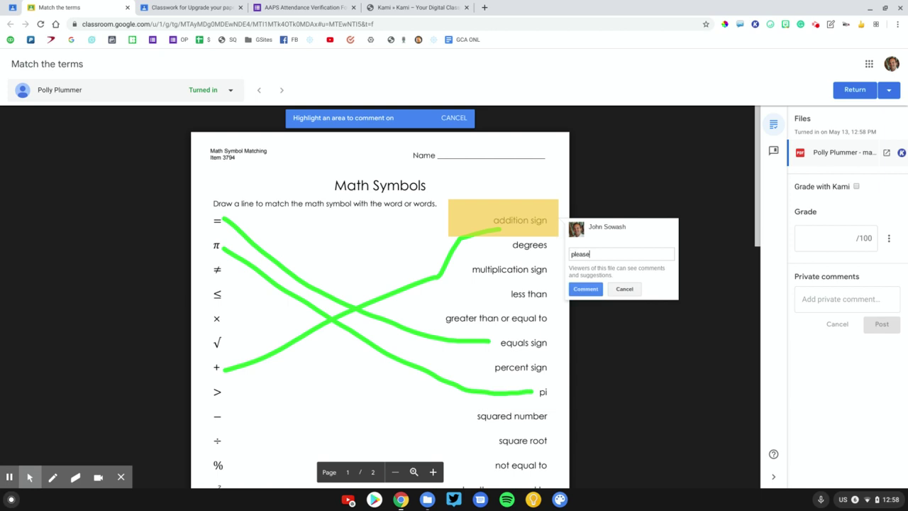
pyautogui.press('Return')
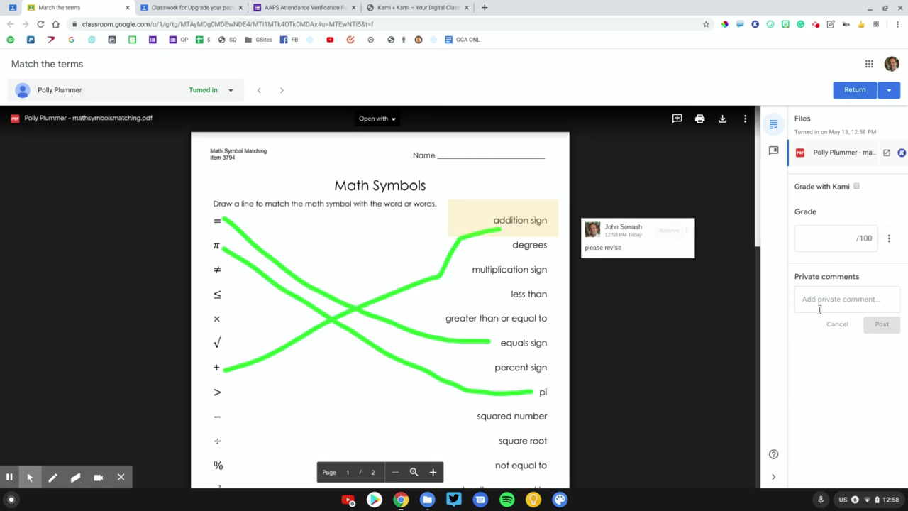
# Step: Return the "Match the terms" worksheet to the student without a grade and confirm the return
pyautogui.click(854, 90)
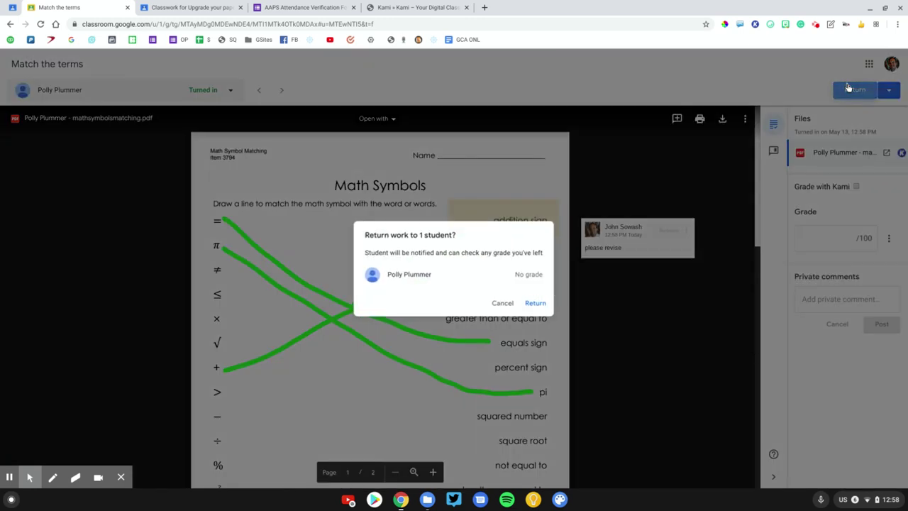
pyautogui.click(531, 303)
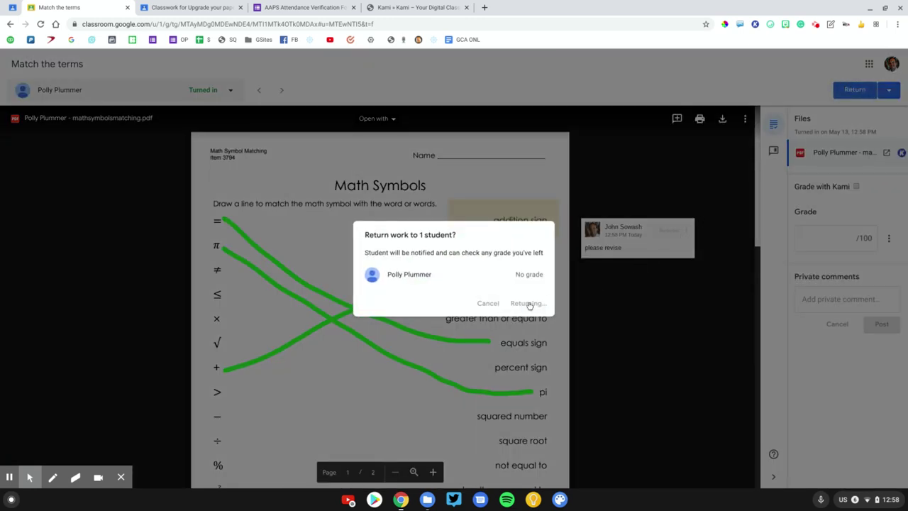